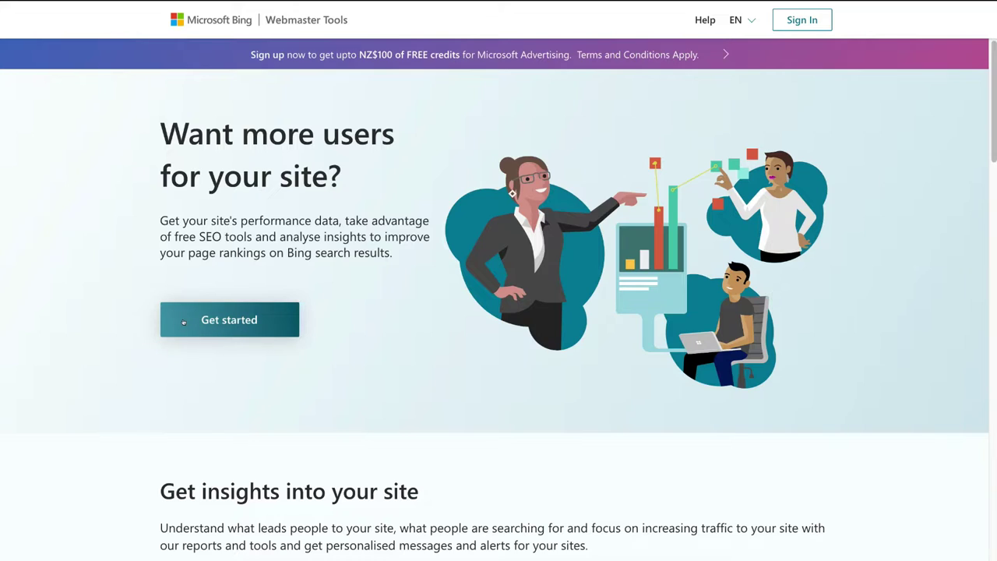
Step: Sign in to Bing Webmaster Tools with the first listed Google account
{"action": "left_click", "coordinate": [276, 320]}
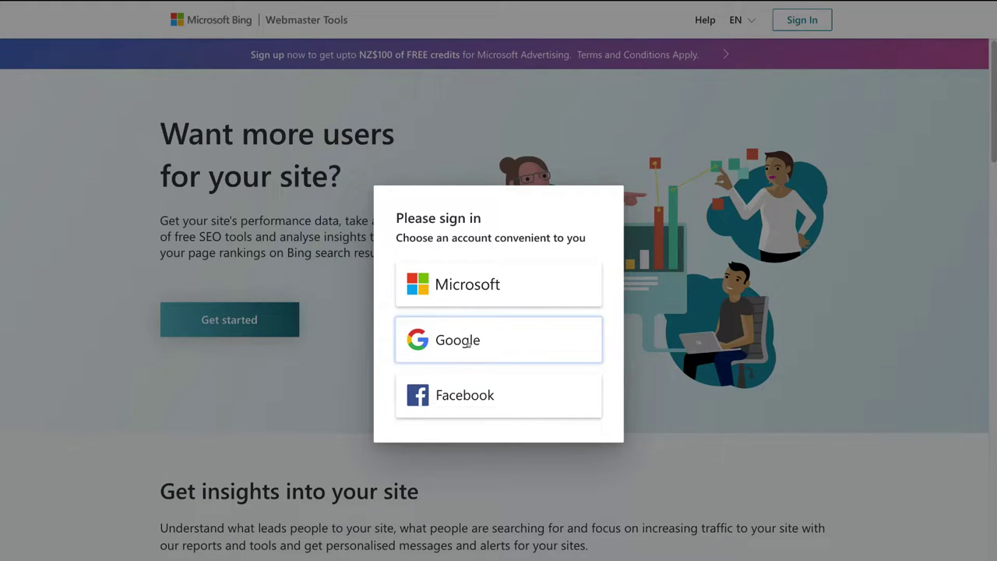
{"action": "left_click", "coordinate": [508, 340]}
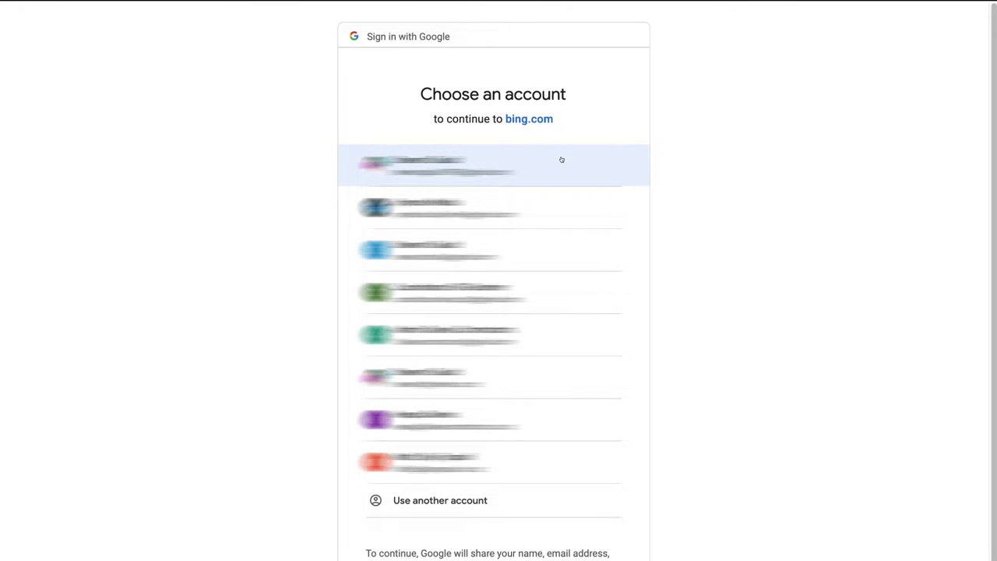
{"action": "left_click", "coordinate": [563, 160]}
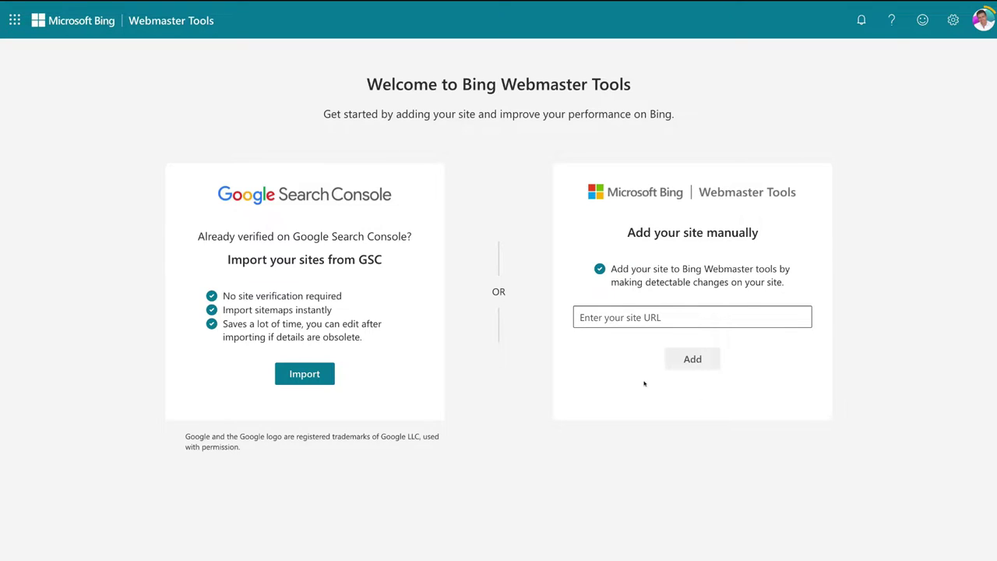
Step: Start a Google Search Console import with the first Google account and allow bing.com to view its Search Console data
{"action": "left_click", "coordinate": [303, 376]}
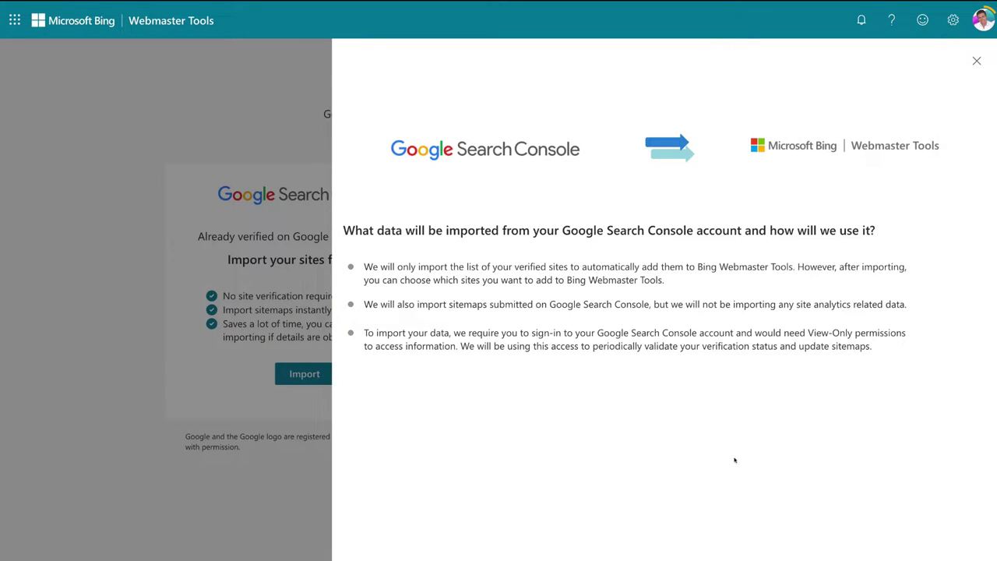
{"action": "left_click", "coordinate": [950, 539]}
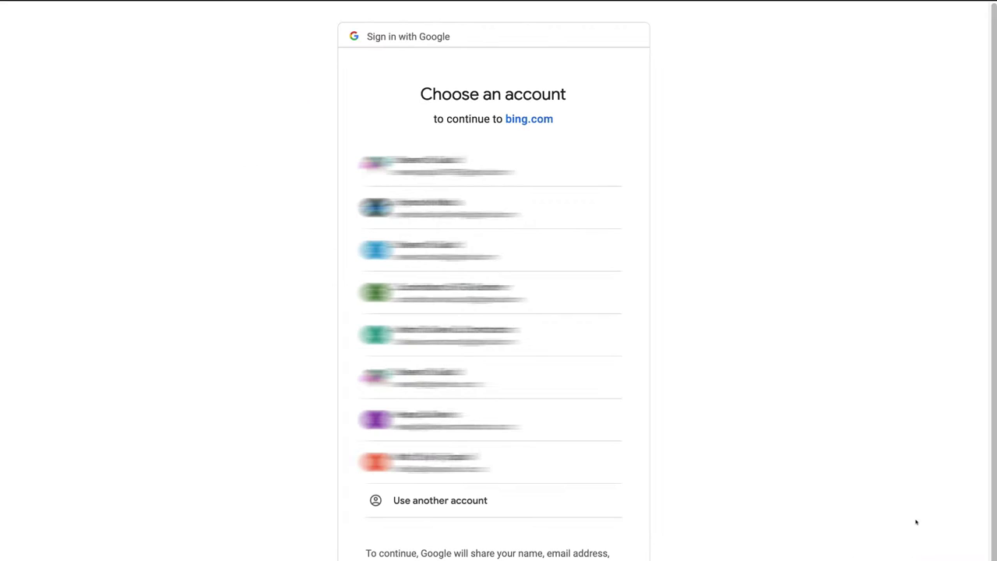
{"action": "left_click", "coordinate": [555, 164]}
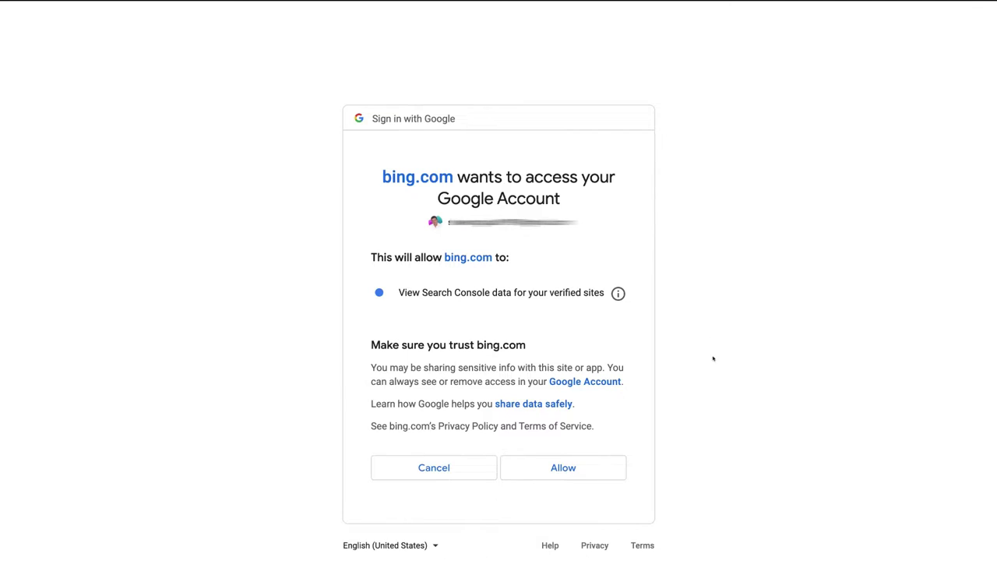
{"action": "left_click", "coordinate": [605, 463]}
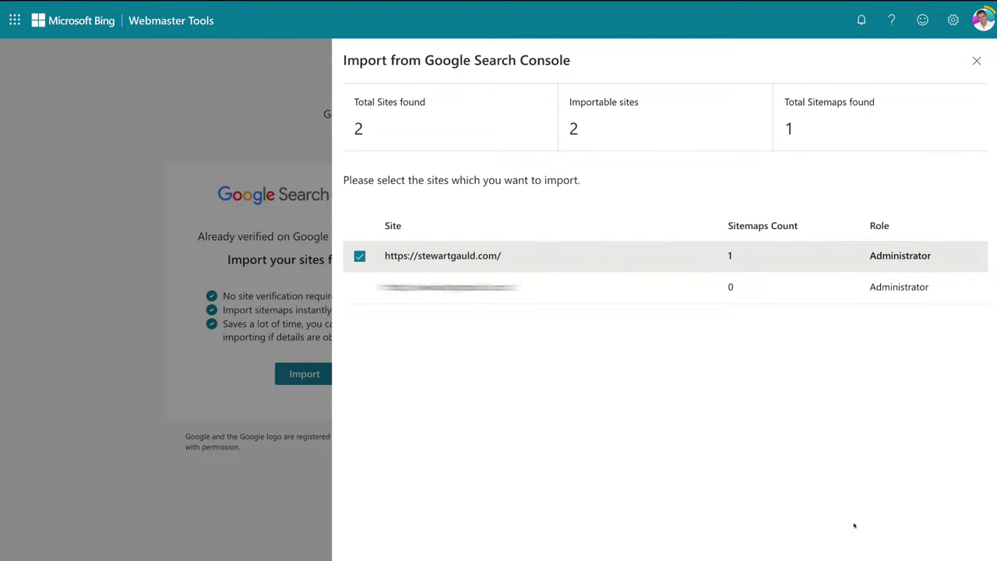
Step: Import only the verified site that has one sitemap and open its Search Performance report
{"action": "left_click", "coordinate": [957, 543]}
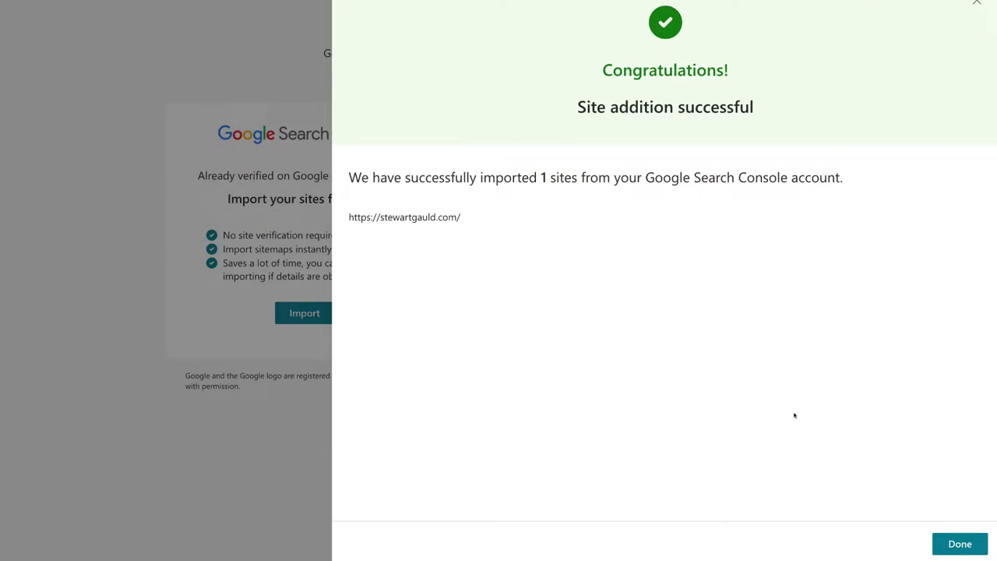
{"action": "left_click", "coordinate": [966, 544]}
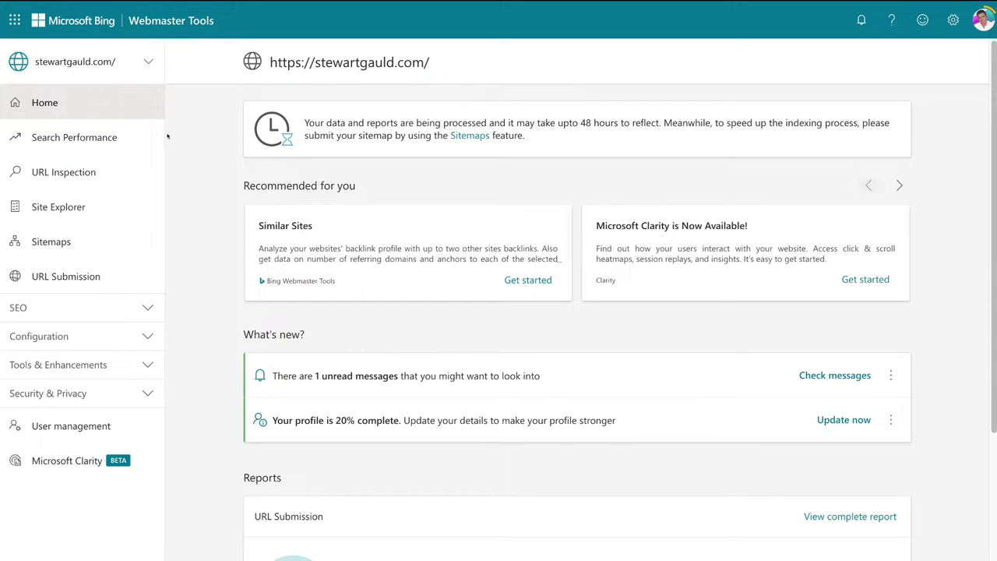
{"action": "left_click", "coordinate": [125, 137]}
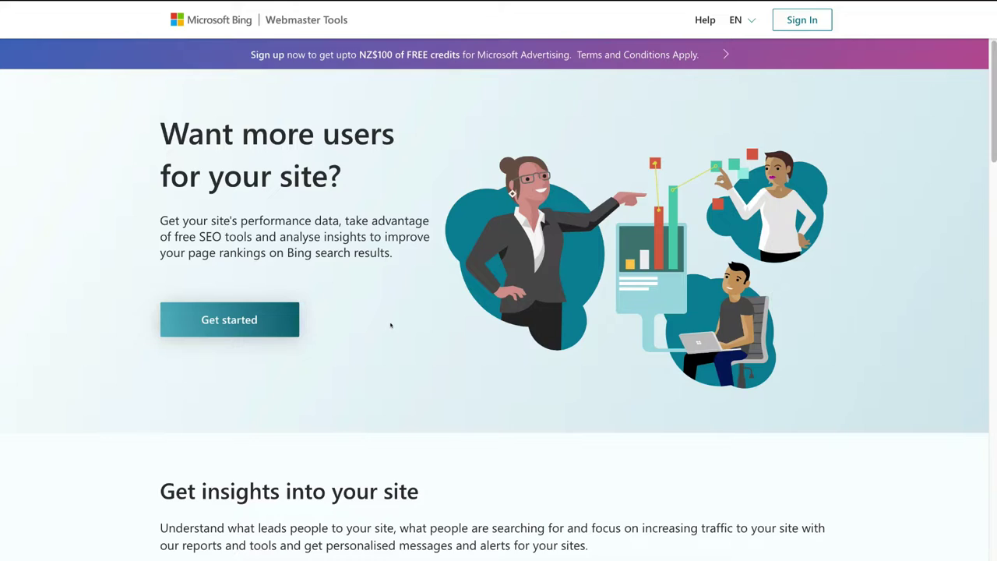
Step: Sign in to Bing Webmaster Tools with the third listed Google account
{"action": "left_click", "coordinate": [230, 331]}
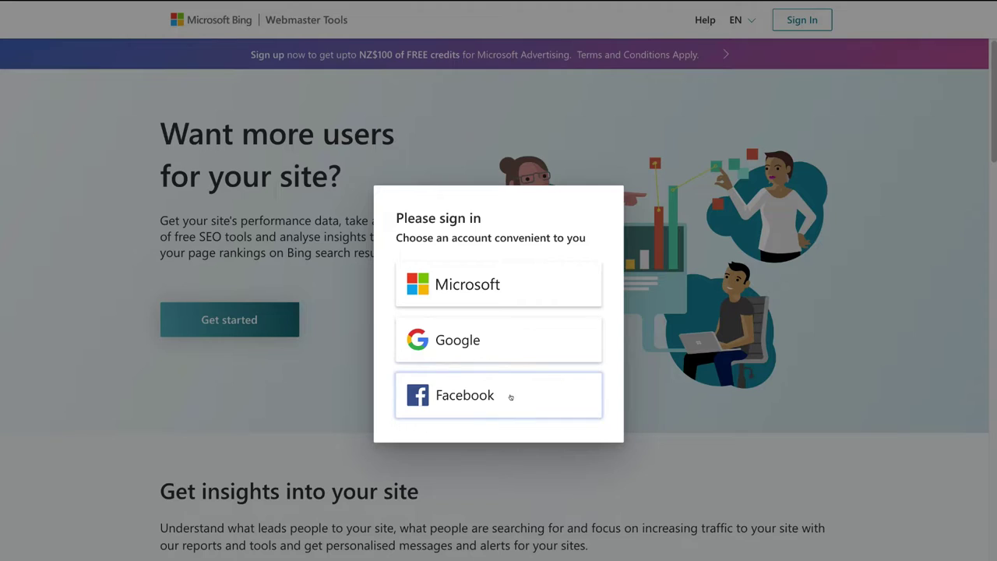
{"action": "left_click", "coordinate": [537, 336]}
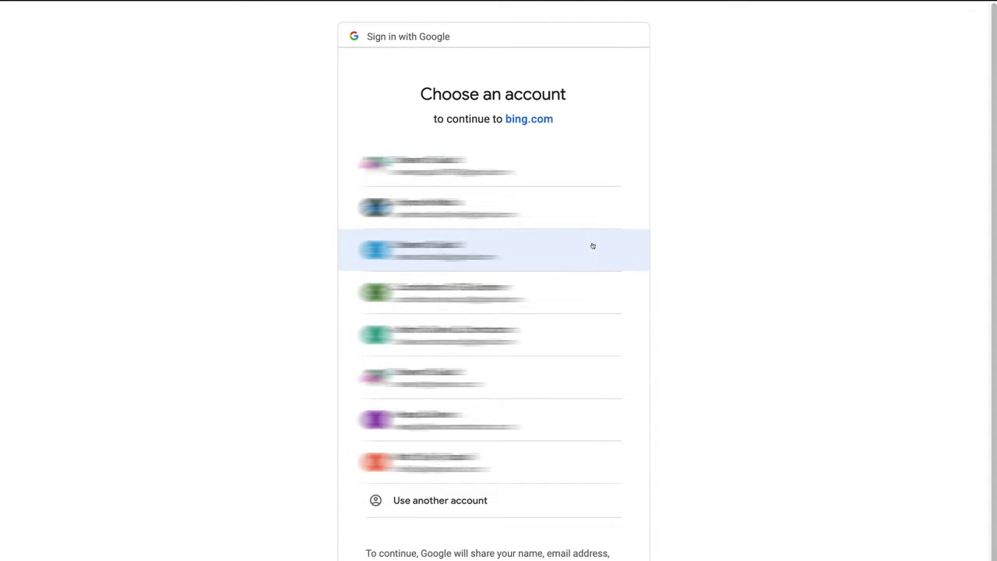
{"action": "left_click", "coordinate": [591, 246]}
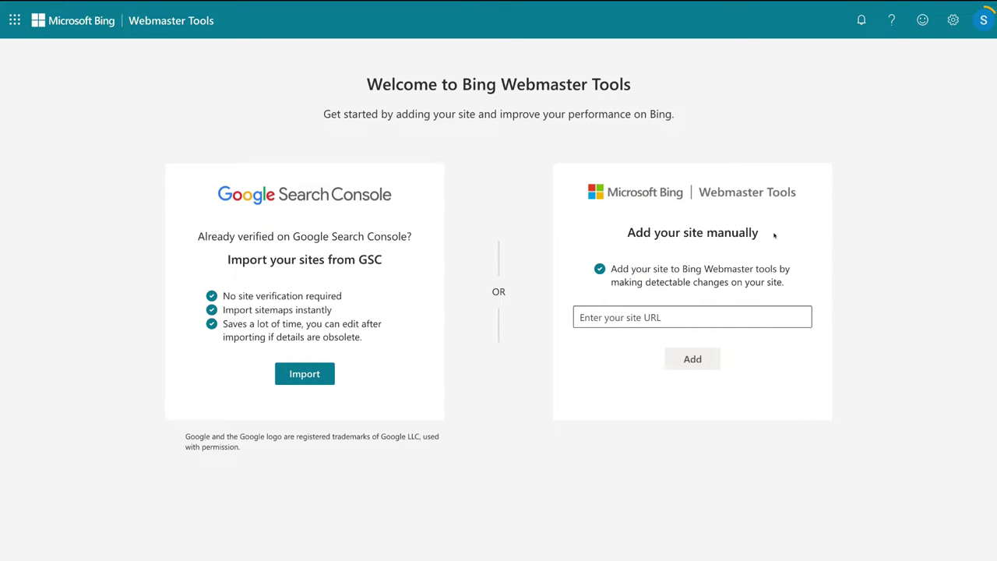
{"action": "left_click", "coordinate": [693, 314]}
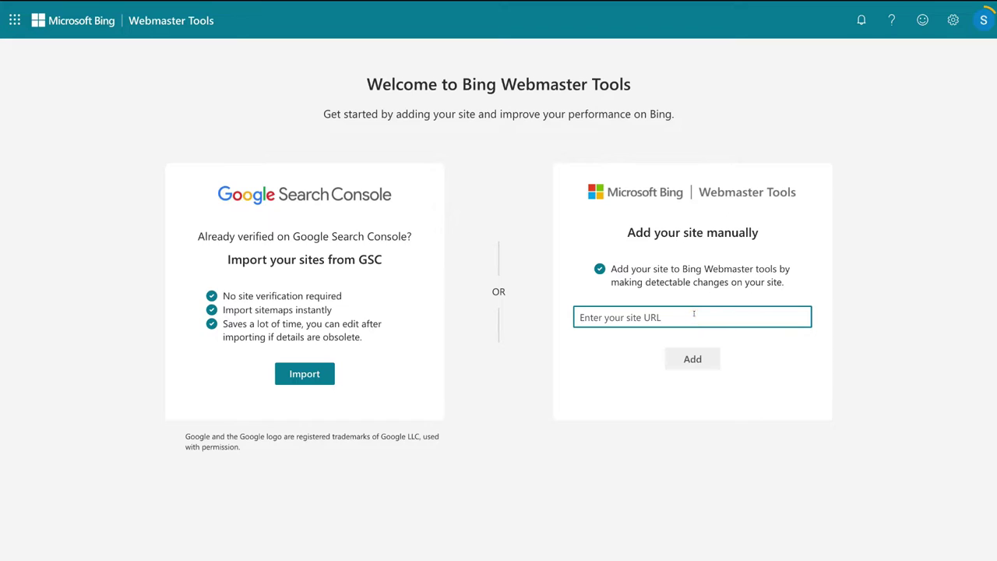
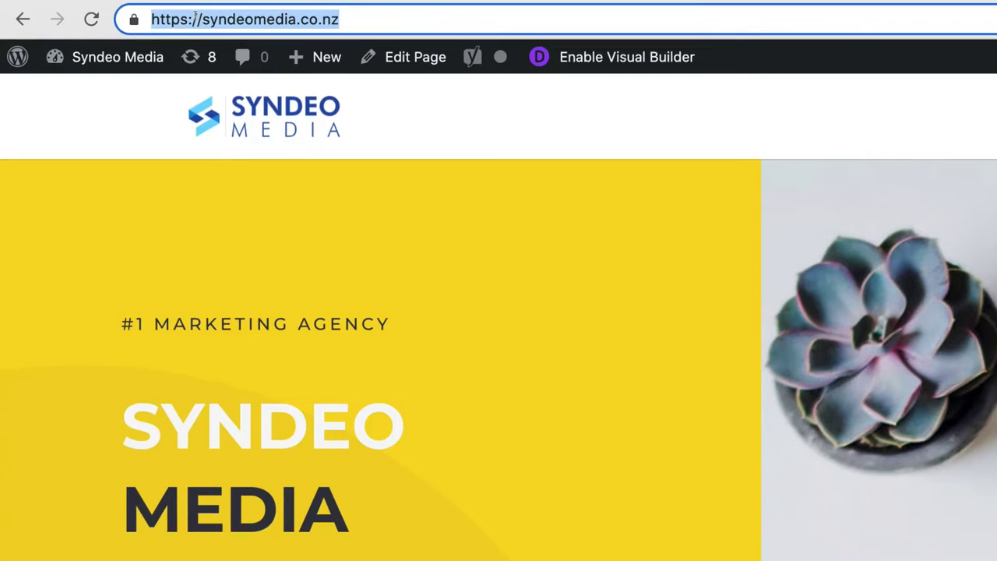
{"action": "right_click", "coordinate": [339, 13]}
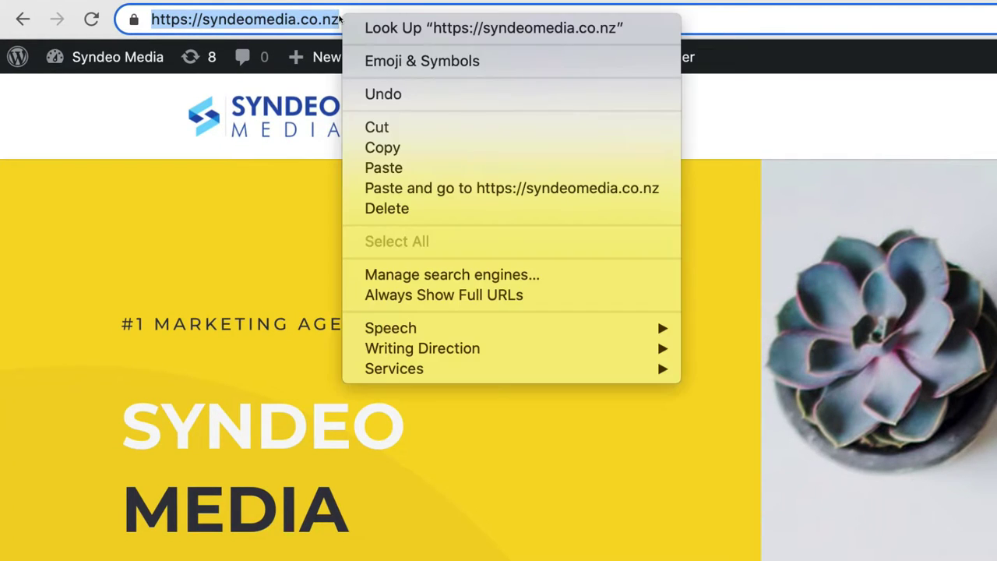
{"action": "left_click", "coordinate": [374, 147]}
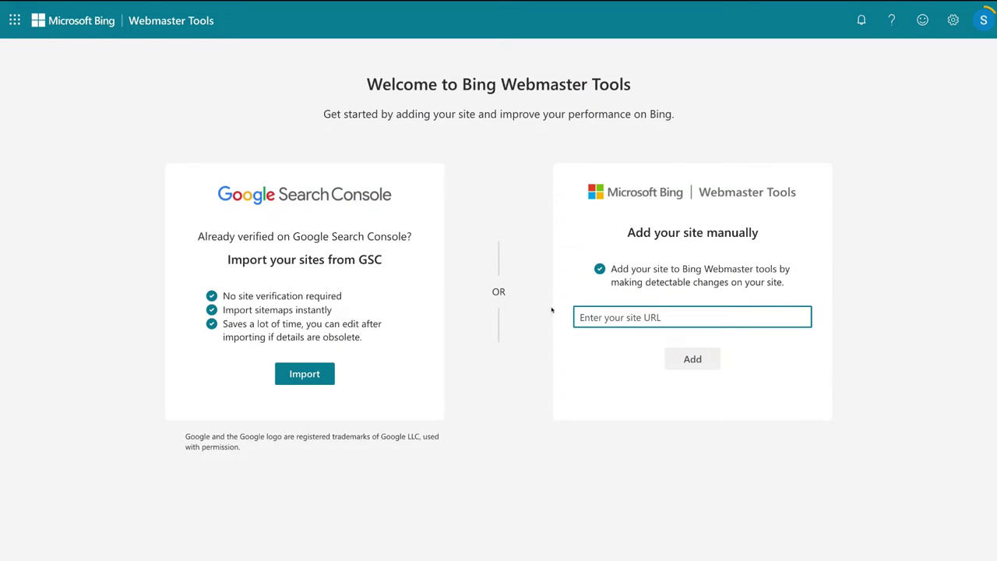
{"action": "left_click", "coordinate": [598, 316]}
{"action": "right_click", "coordinate": [600, 315]}
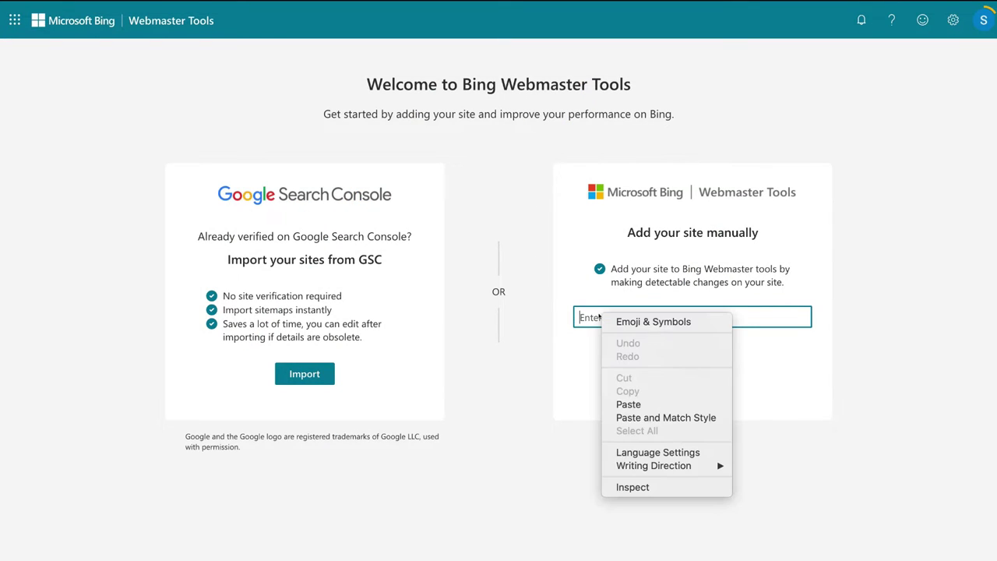
{"action": "left_click", "coordinate": [645, 404]}
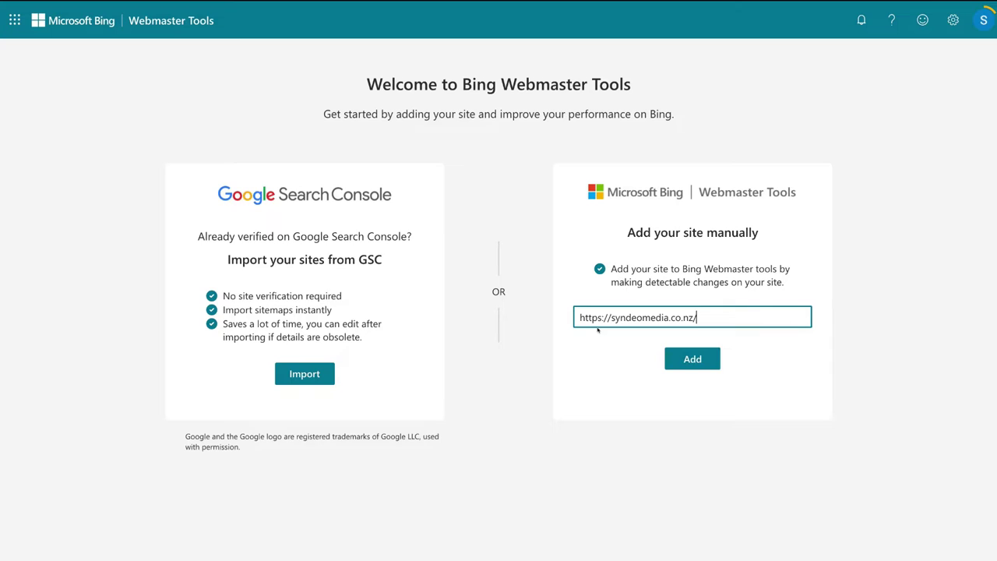
Step: Submit the entered site URL and copy the tag of the HTML Meta Tag verification method
{"action": "left_click", "coordinate": [696, 359]}
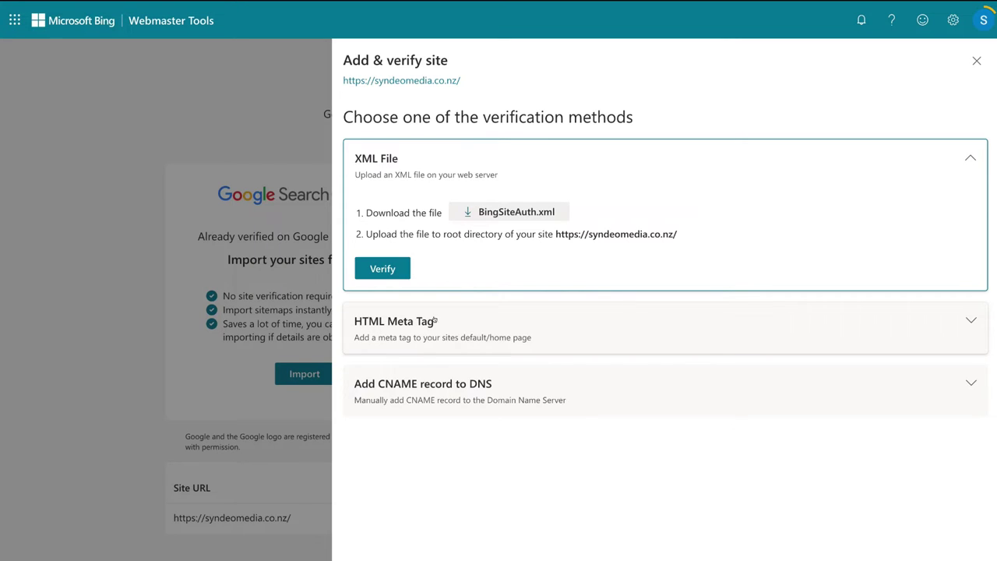
{"action": "left_click", "coordinate": [484, 313]}
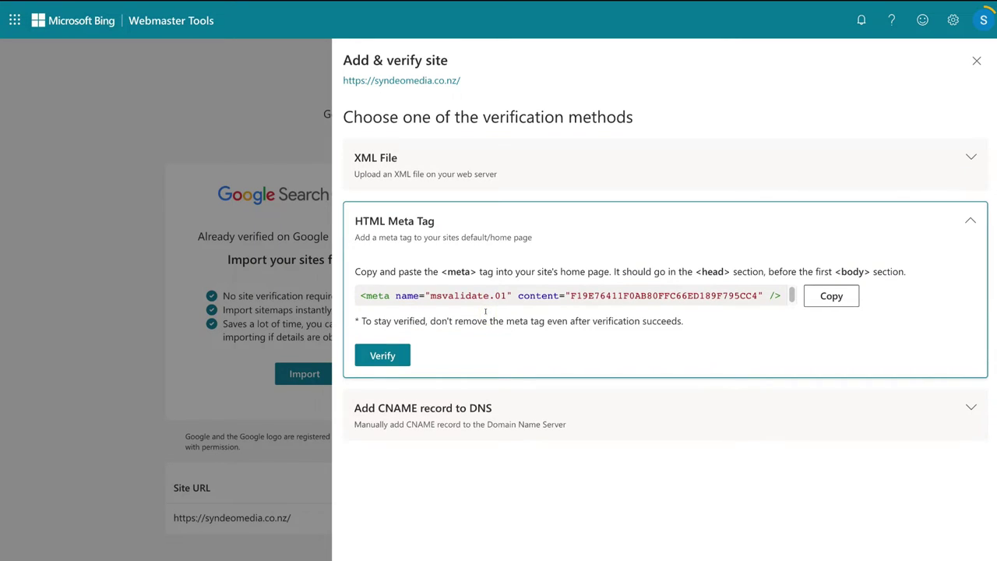
{"action": "left_click", "coordinate": [831, 296]}
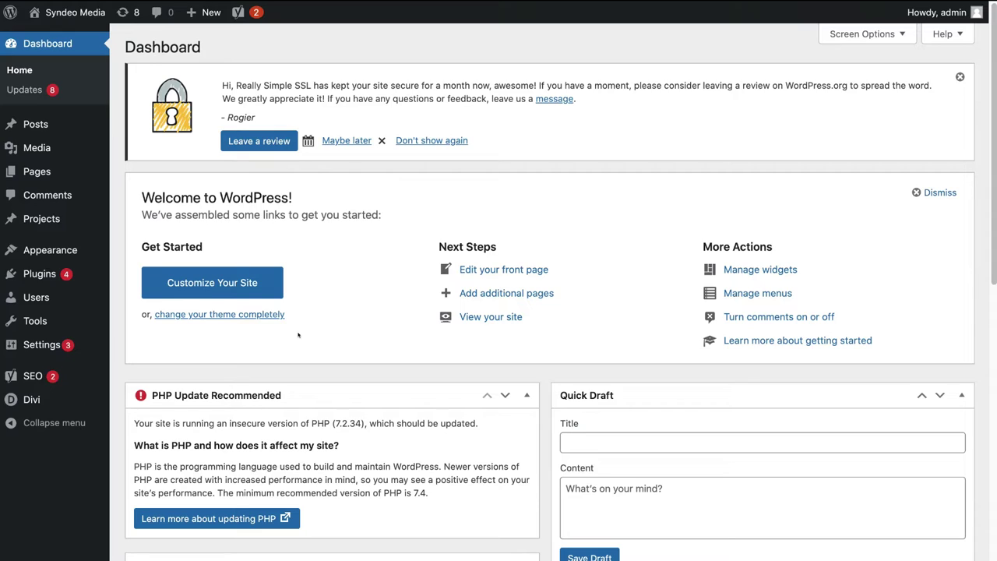
Step: In the Syndeo Media WordPress dashboard, find the plugin Insert Headers and Footers by WPBeginner, install it and activate it
{"action": "mouse_move", "coordinate": [35, 276]}
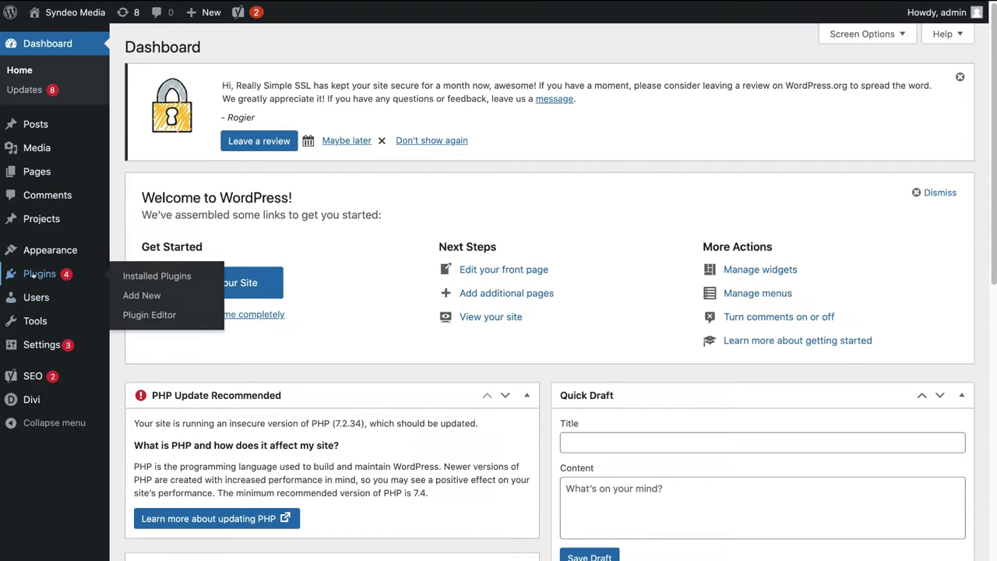
{"action": "left_click", "coordinate": [170, 293]}
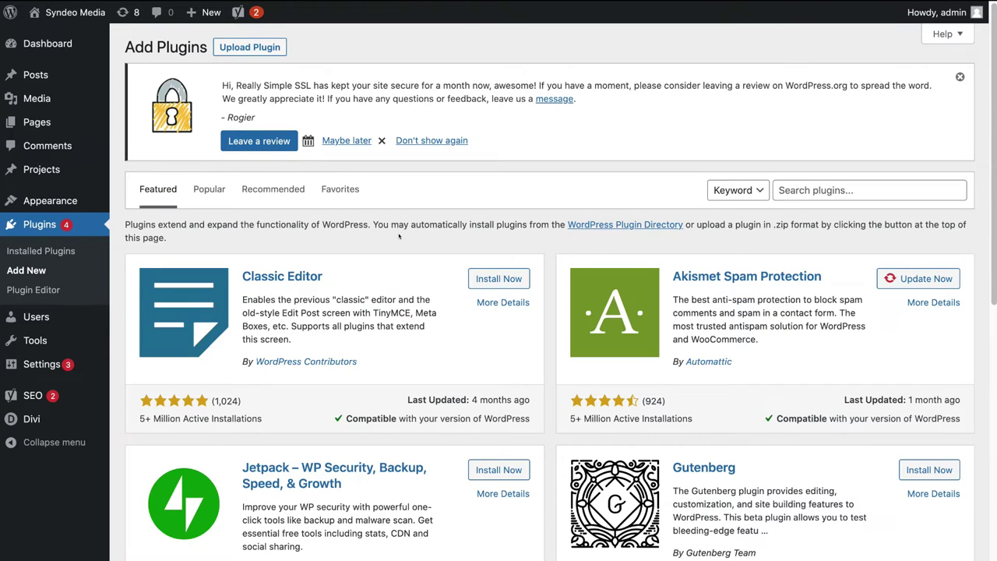
{"action": "left_click", "coordinate": [788, 190]}
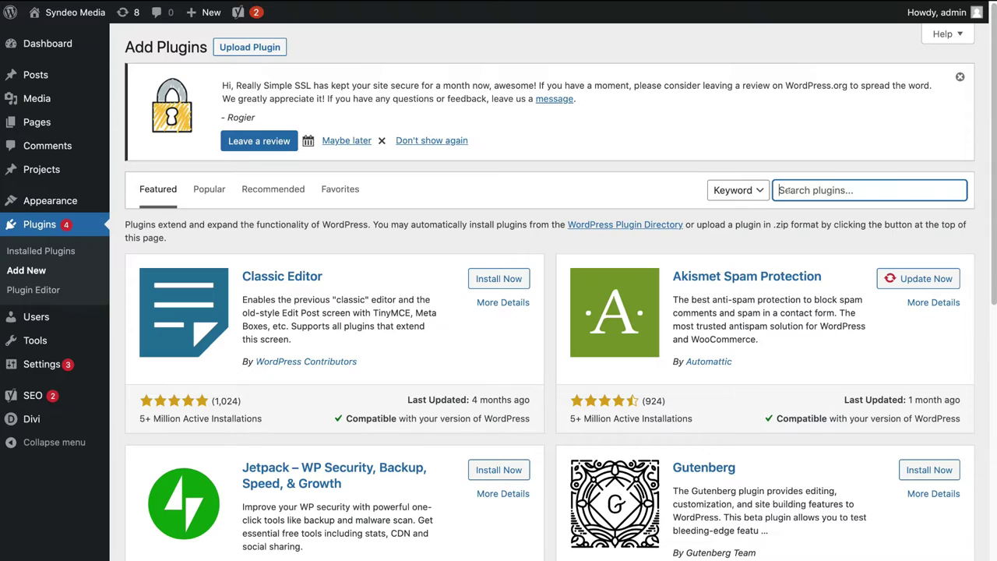
{"action": "type", "text": "insert headers and footers"}
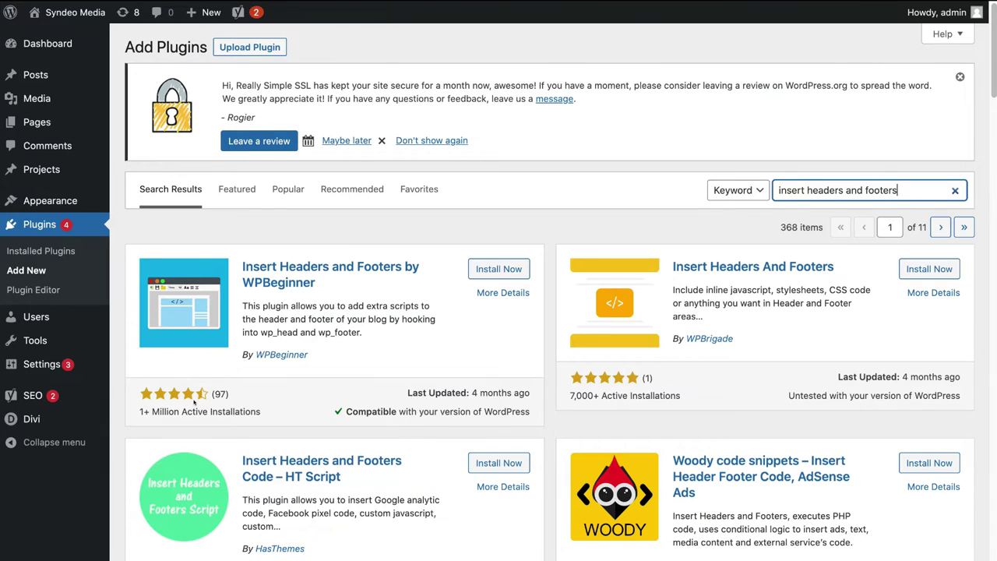
{"action": "left_click", "coordinate": [500, 269]}
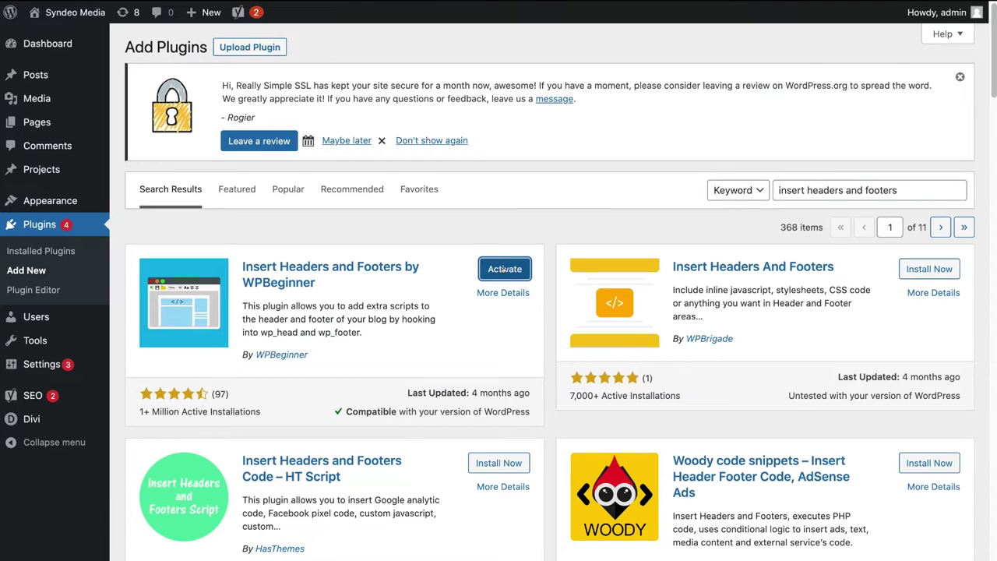
{"action": "left_click", "coordinate": [505, 269]}
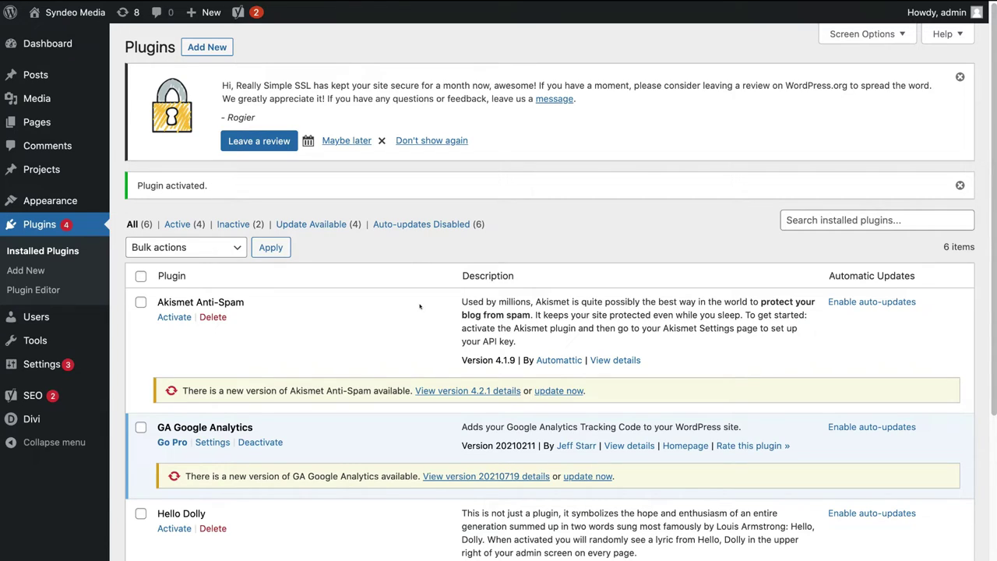
Step: Paste the copied verification meta tag into Scripts in Header in the Insert Headers and Footers settings and save
{"action": "mouse_move", "coordinate": [13, 368]}
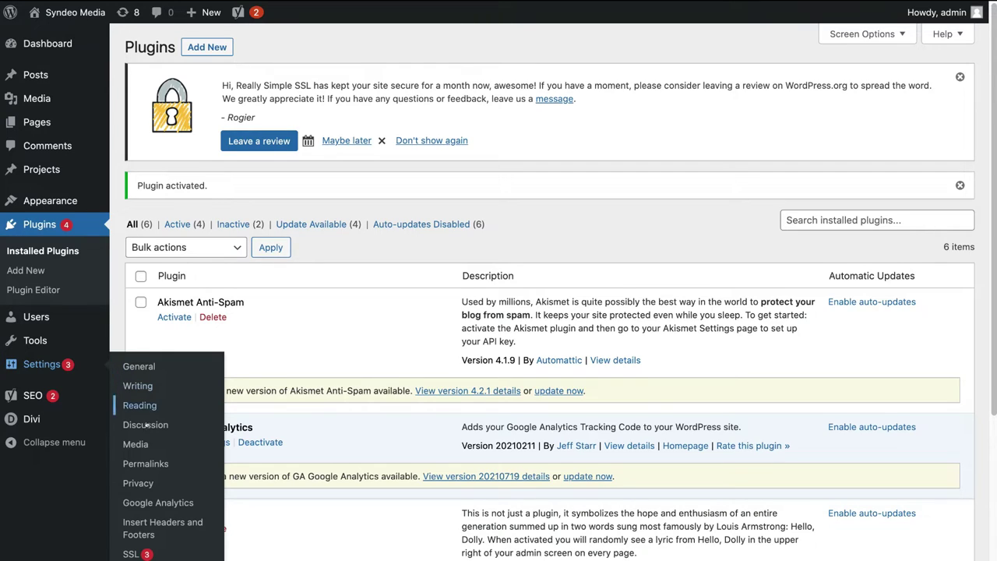
{"action": "left_click", "coordinate": [172, 521]}
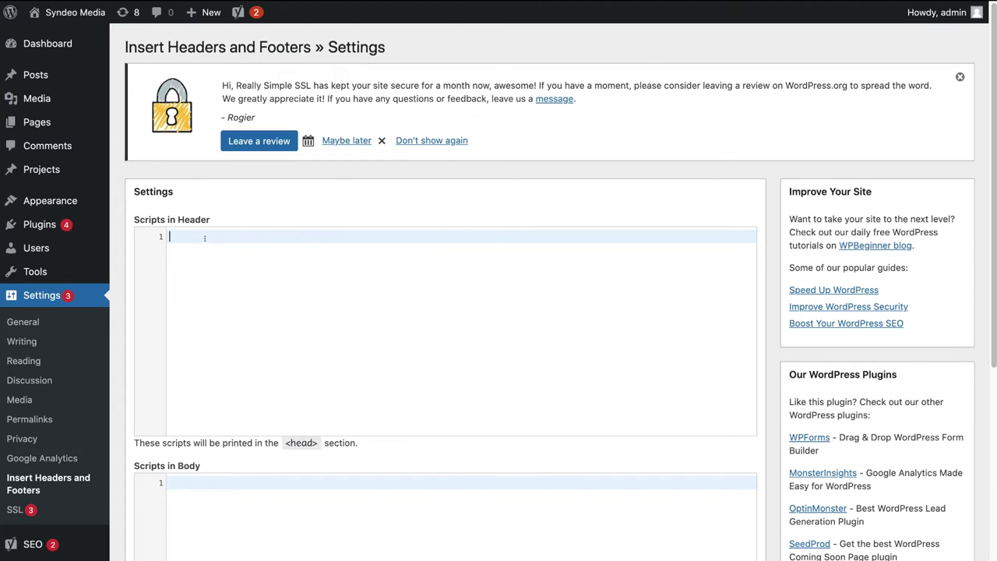
{"action": "right_click", "coordinate": [180, 236]}
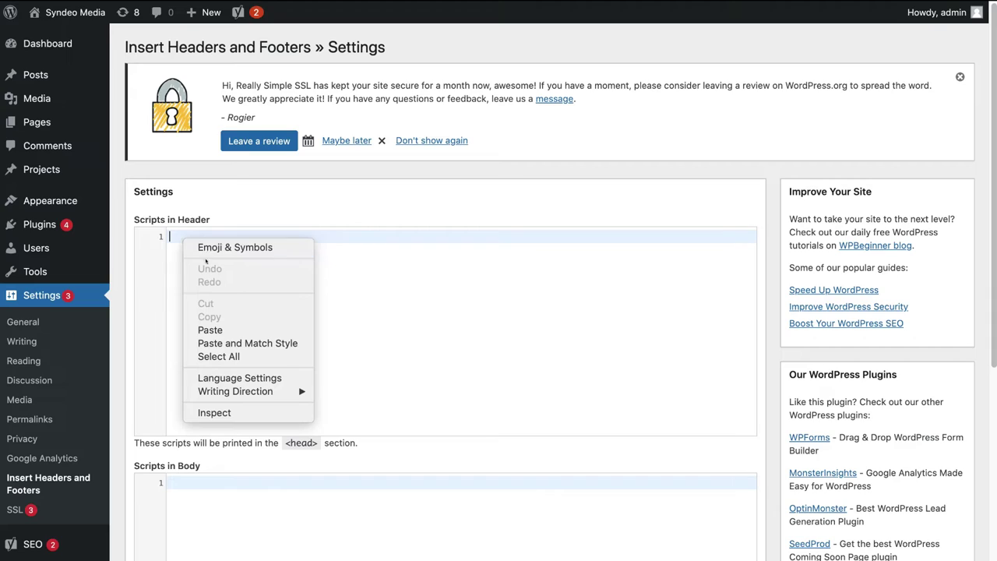
{"action": "left_click", "coordinate": [236, 330]}
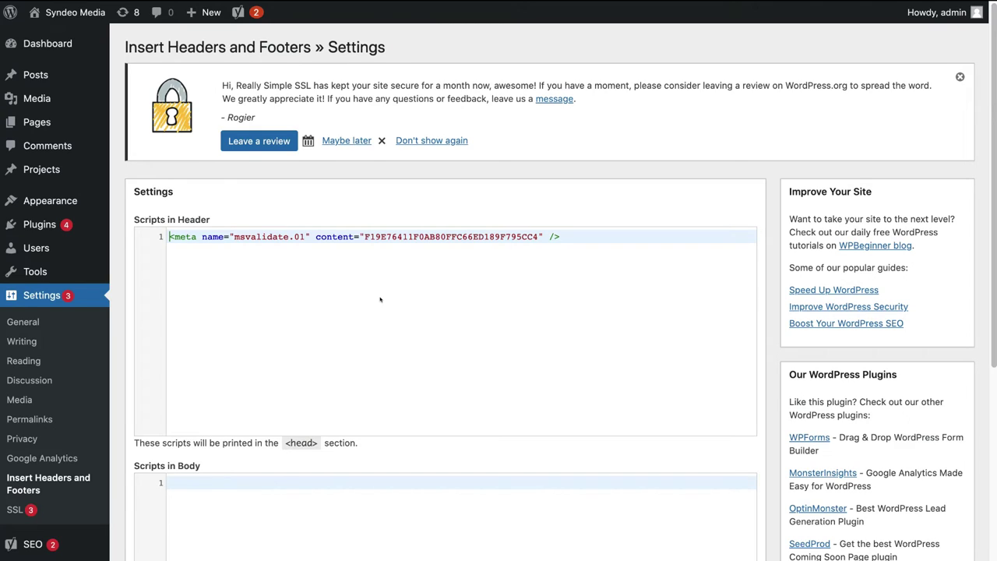
{"action": "scroll", "coordinate": [380, 299], "scroll_direction": "down", "scroll_amount": 6}
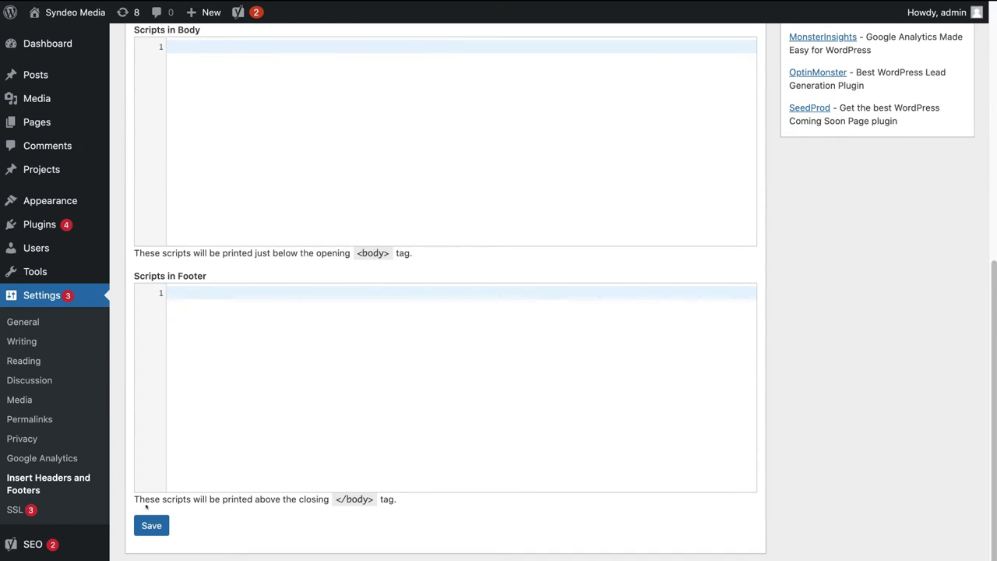
{"action": "left_click", "coordinate": [151, 525]}
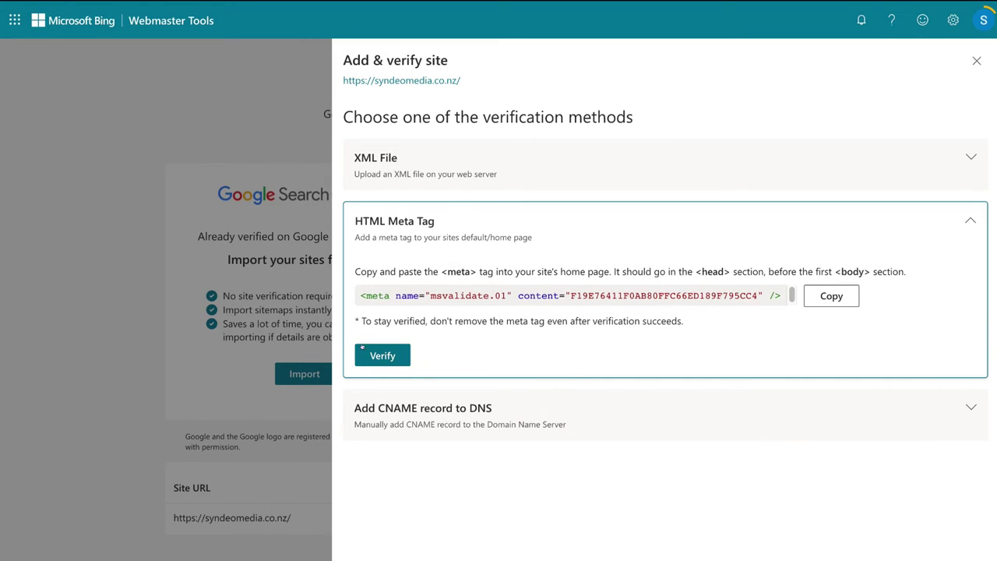
Step: Switch back to Bing Webmaster Tools, verify the site with the HTML Meta Tag method and finish adding it
{"action": "left_click", "coordinate": [394, 356]}
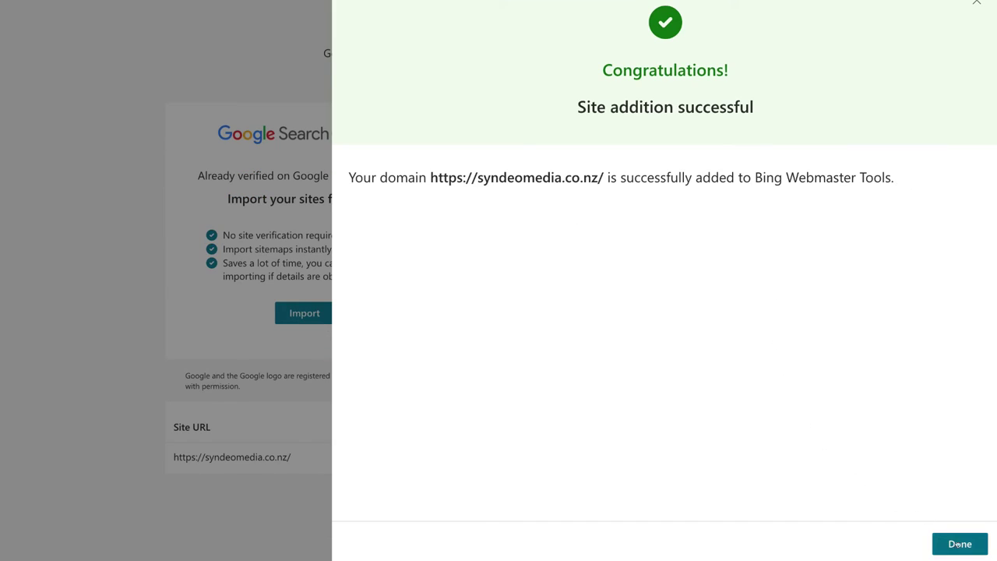
{"action": "left_click", "coordinate": [946, 541]}
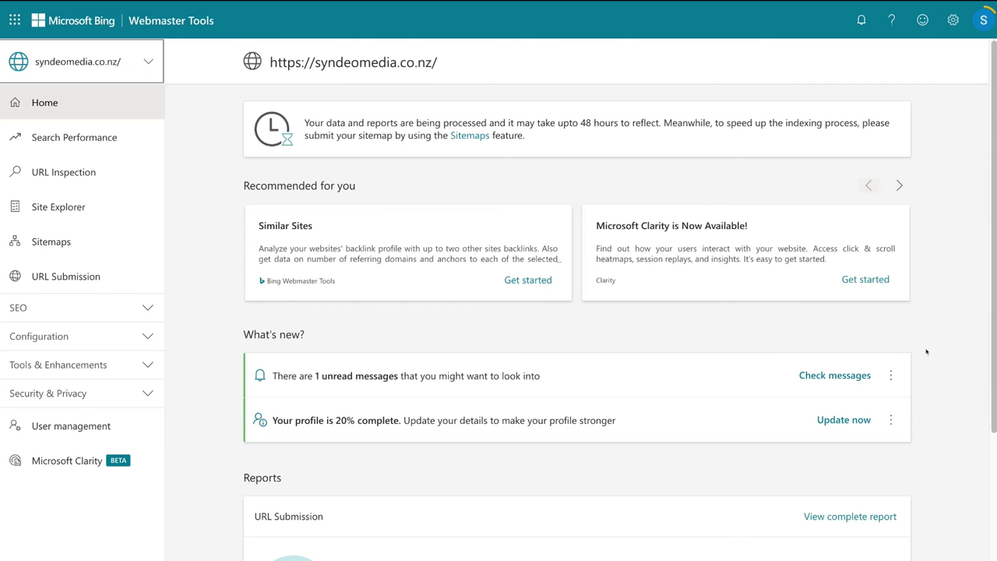